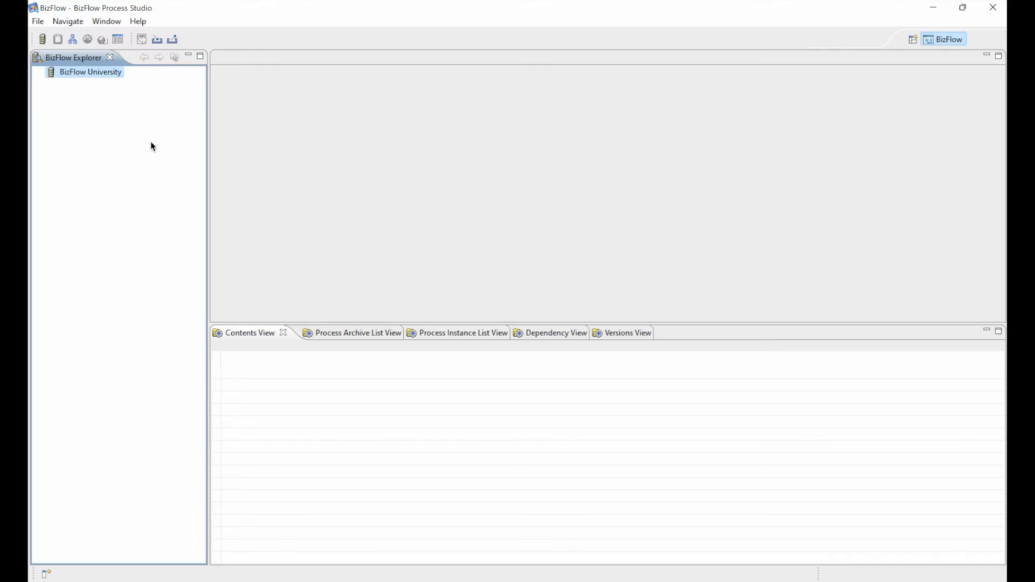
Bring up the form for registering a new BizFlow server and dismiss it without saving.
left_click(42, 40)
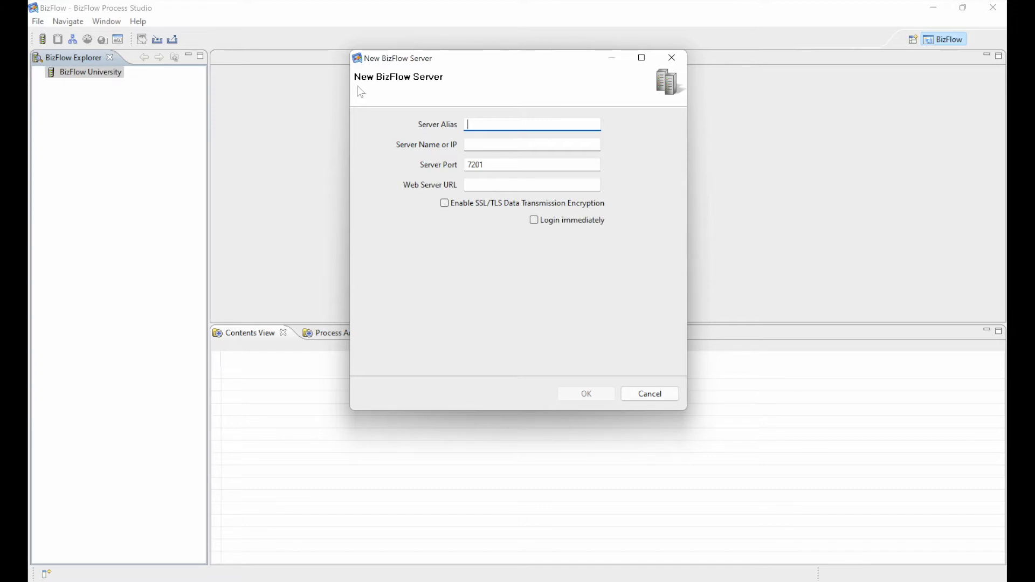
left_click(651, 394)
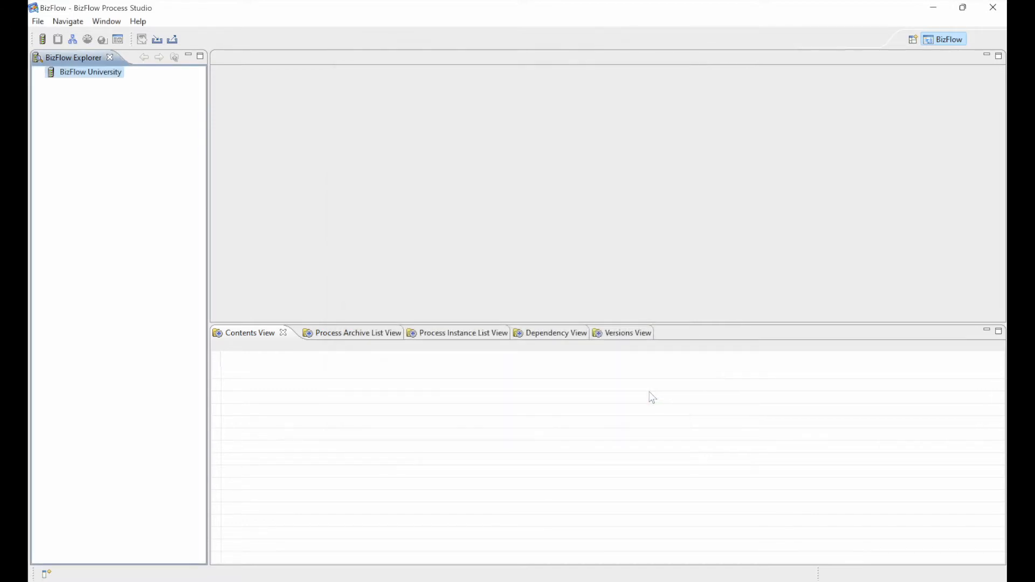
Log in to the BizFlow University server with the login ID "bizflow" and the account password.
right_click(95, 79)
left_click(113, 83)
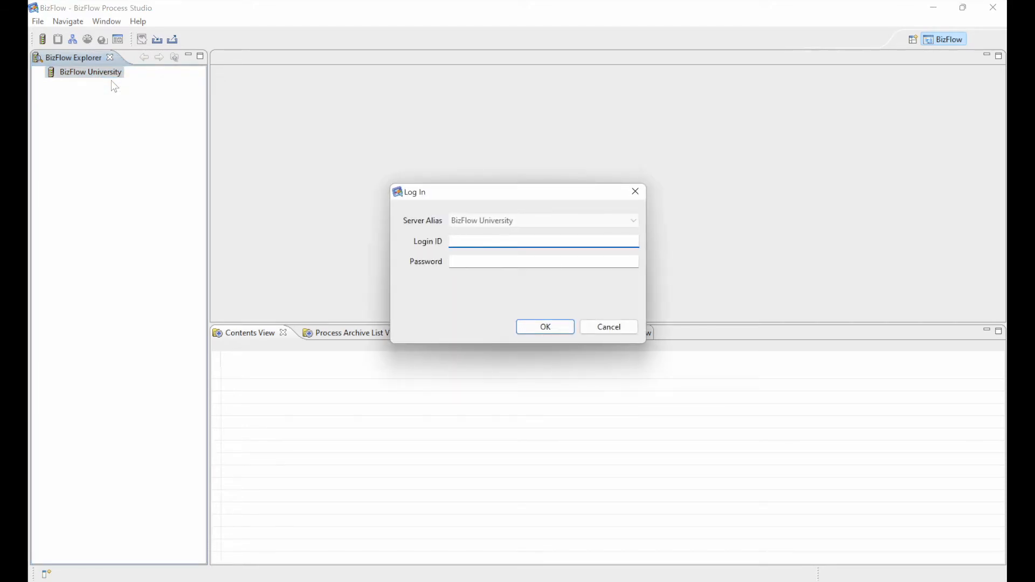
type("bizflow")
key("Tab")
type("*********")
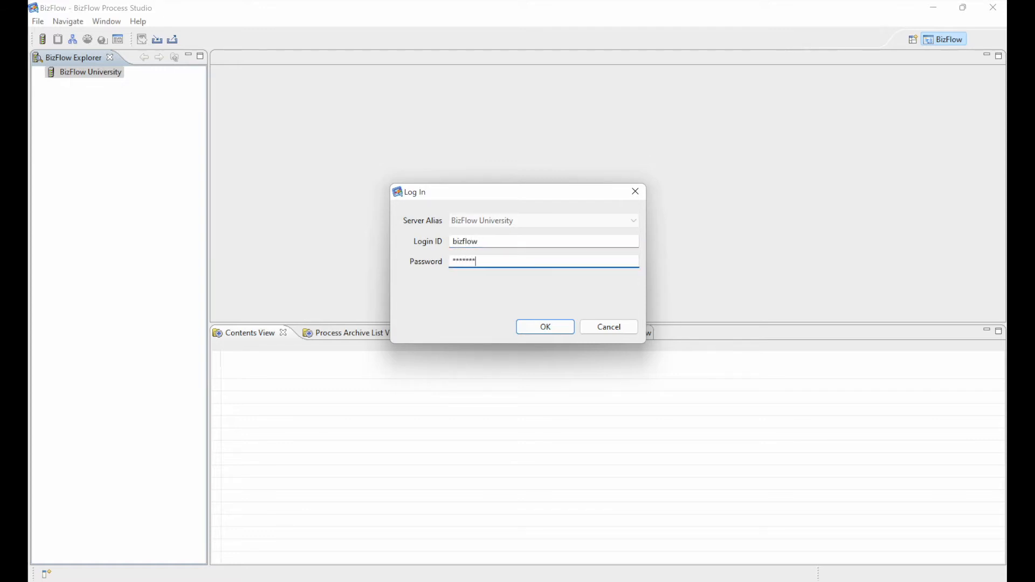
key("Return")
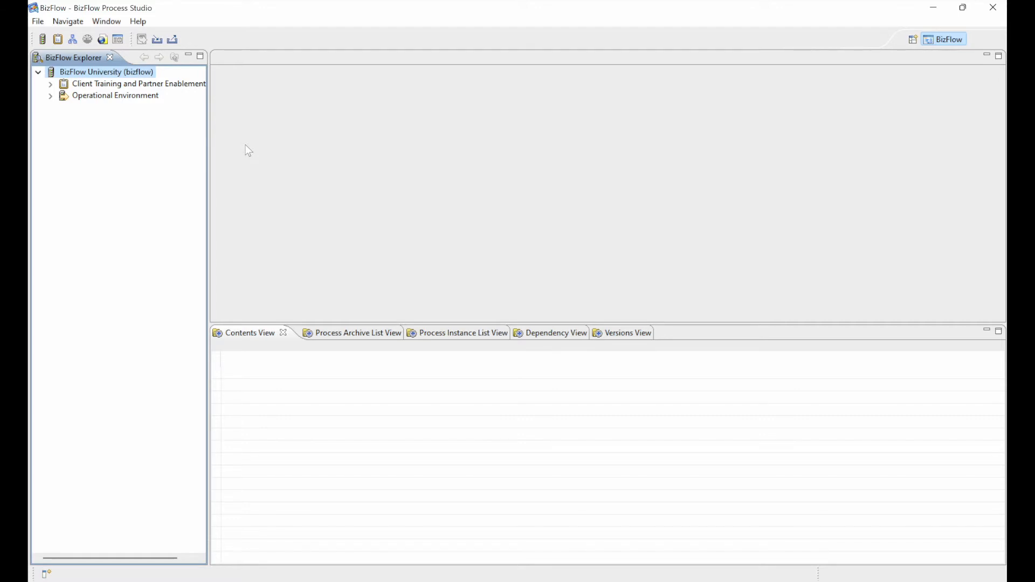
right_click(145, 75)
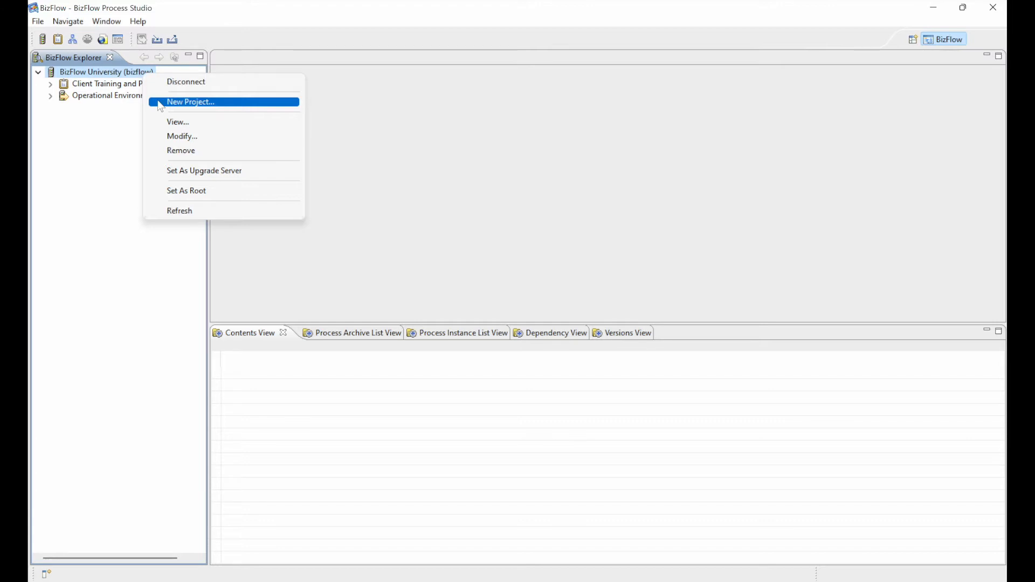
left_click(105, 136)
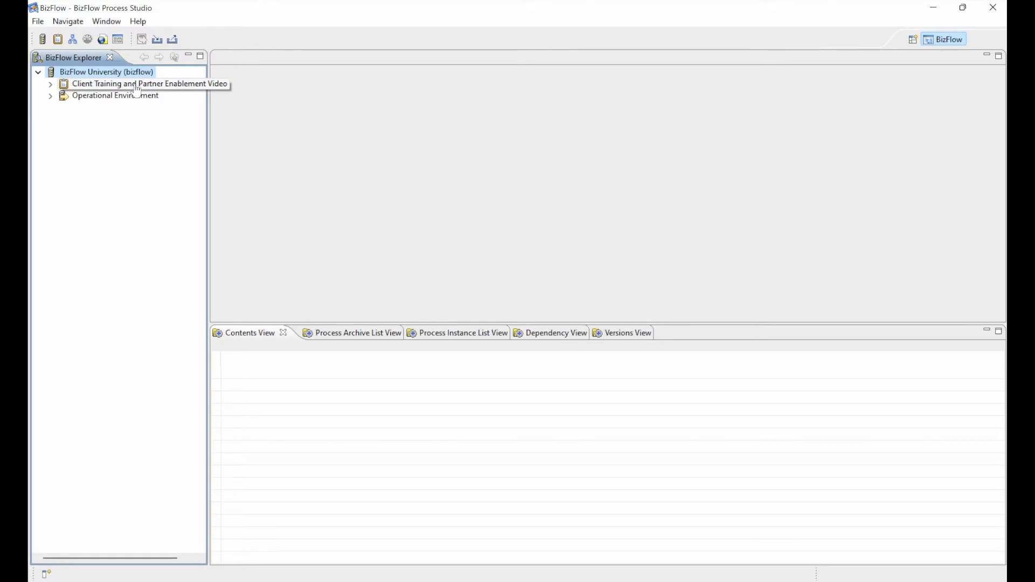
Create a new process definition in the Client Training and Partner Enablement Video project and minimize the contents views below the editor.
left_click(50, 85)
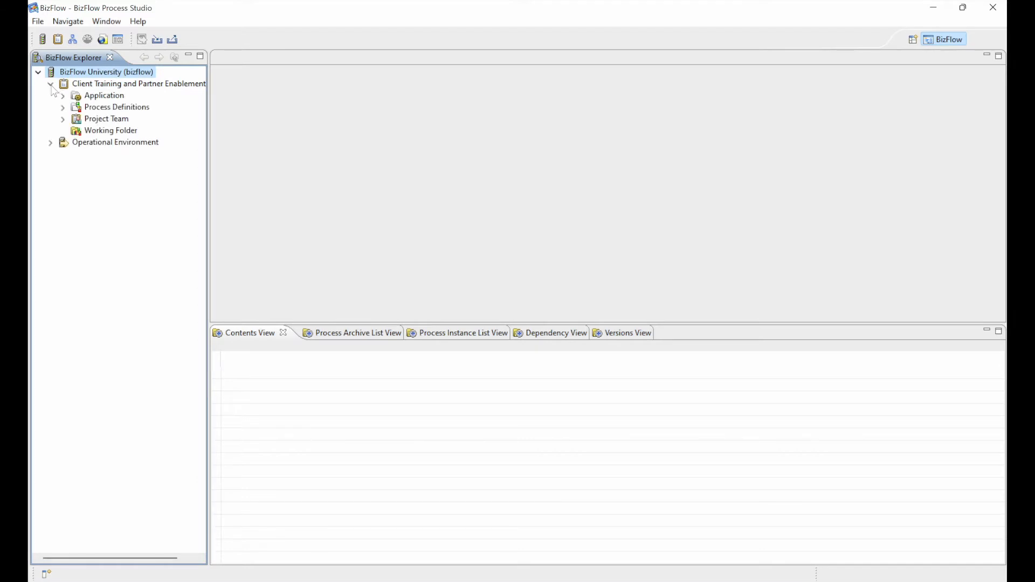
right_click(120, 108)
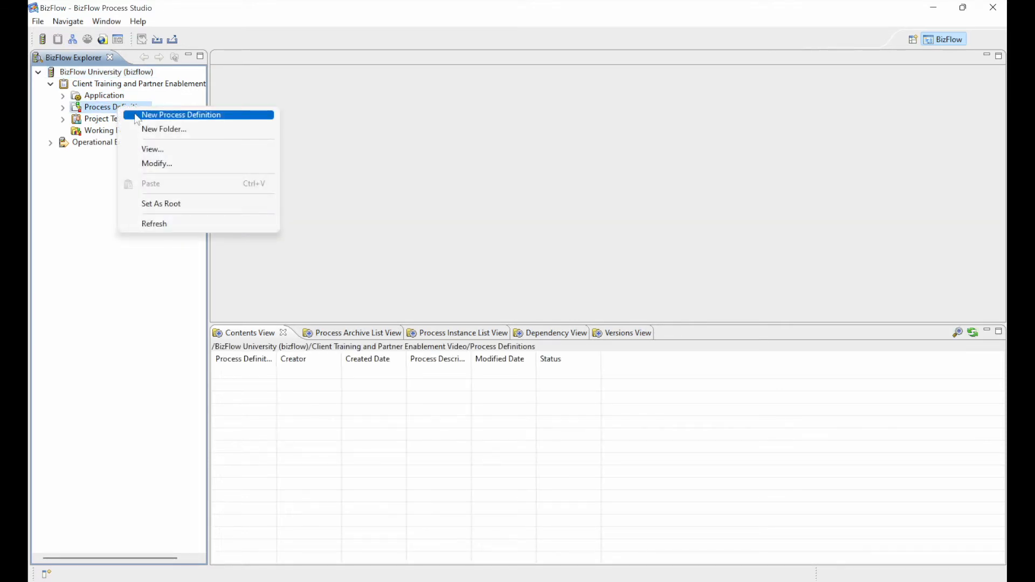
left_click(135, 115)
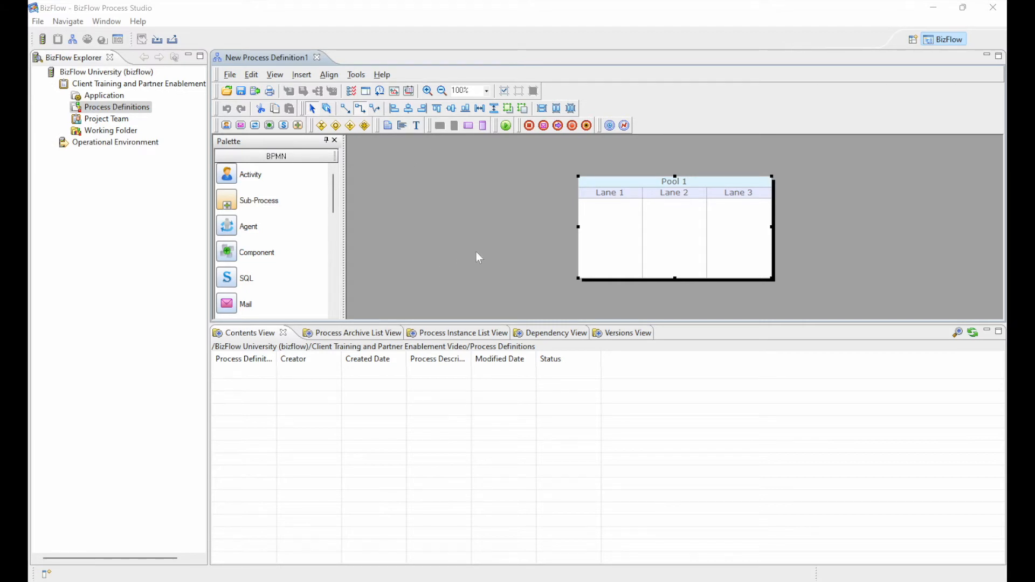
left_click(989, 334)
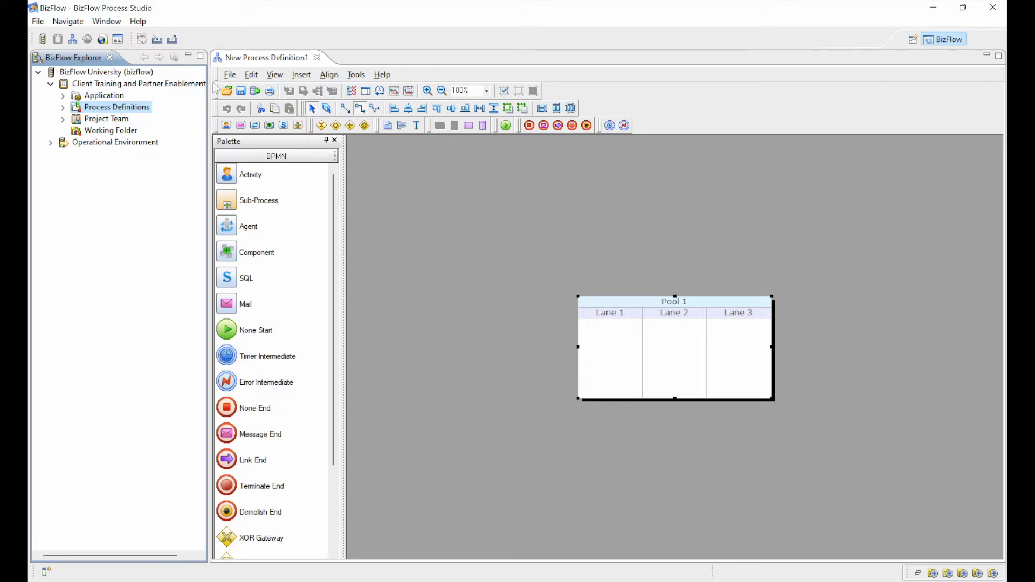
Save the new process definition to the server's Process Definitions folder as "Performance Evaluation" with the status Editing.
left_click(254, 91)
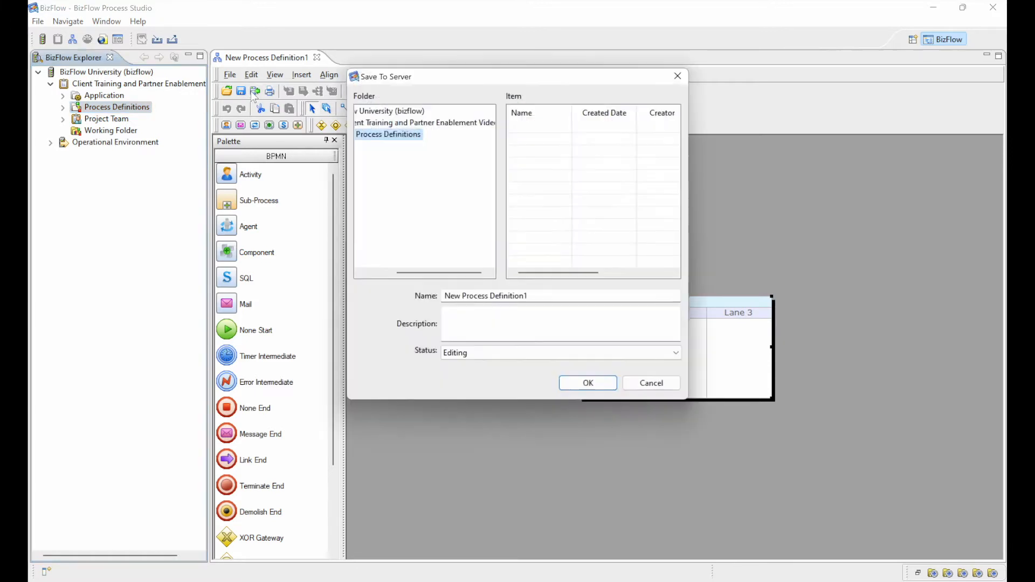
double_click(539, 298)
left_click_drag(539, 297, 391, 292)
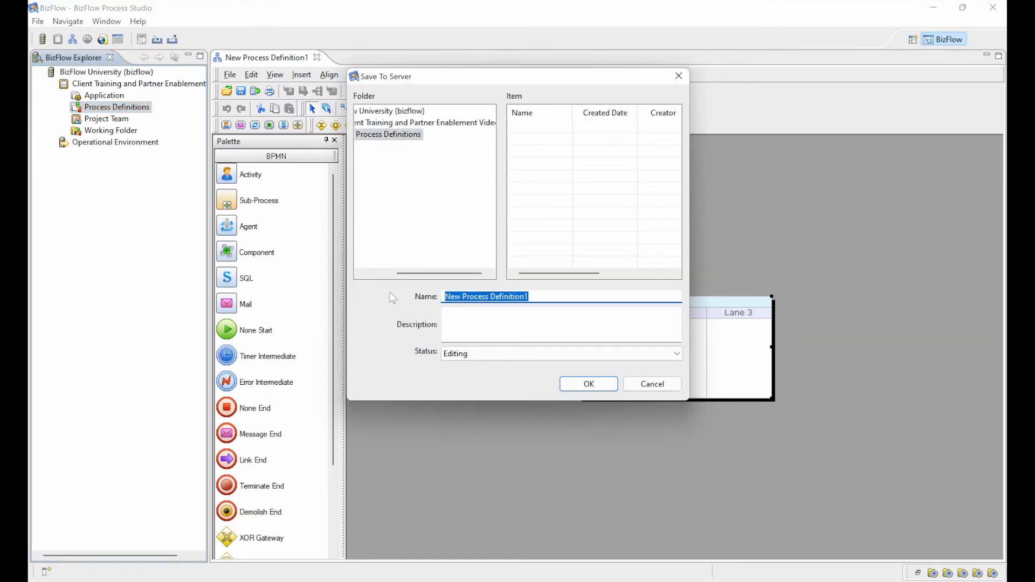
type("Performance Evaluation")
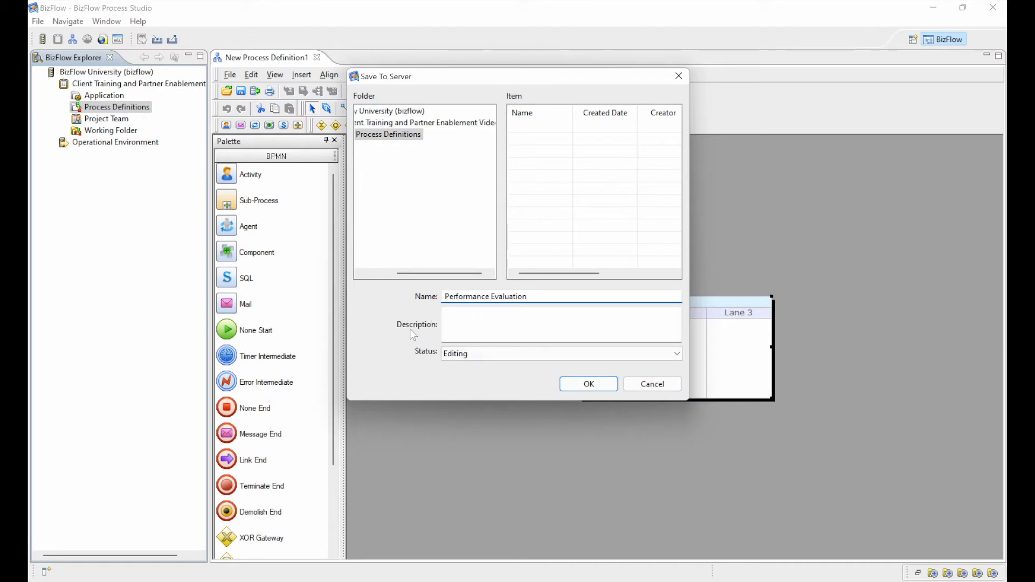
left_click(444, 354)
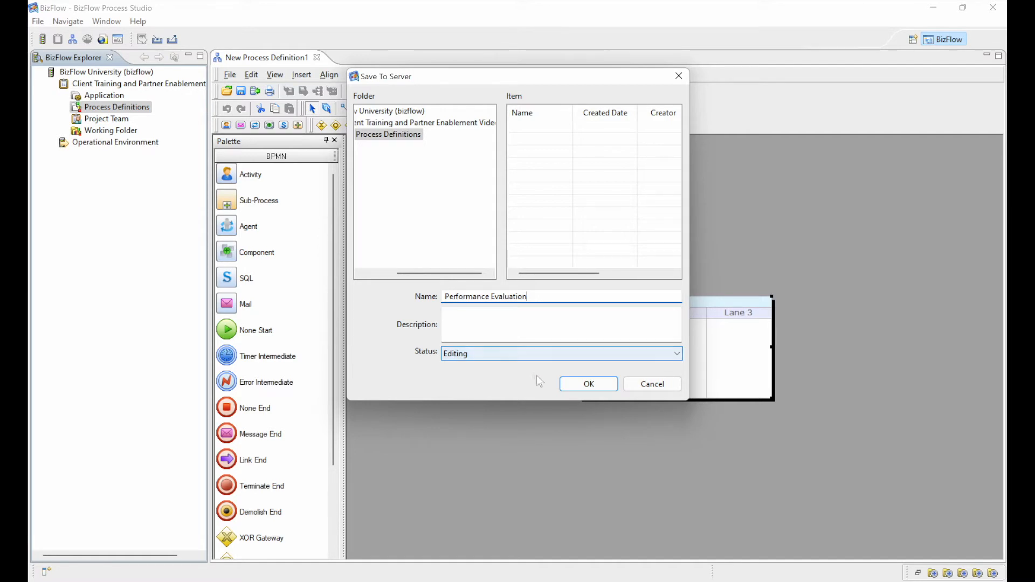
left_click(582, 388)
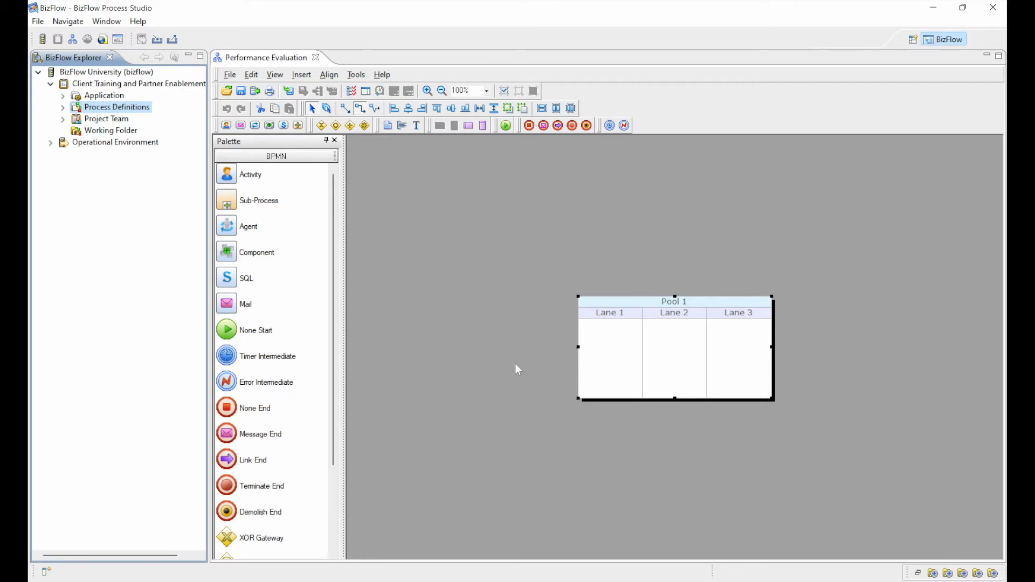
Expand the Process Definitions folder in the explorer tree and check out the Performance Evaluation definition.
left_click(63, 108)
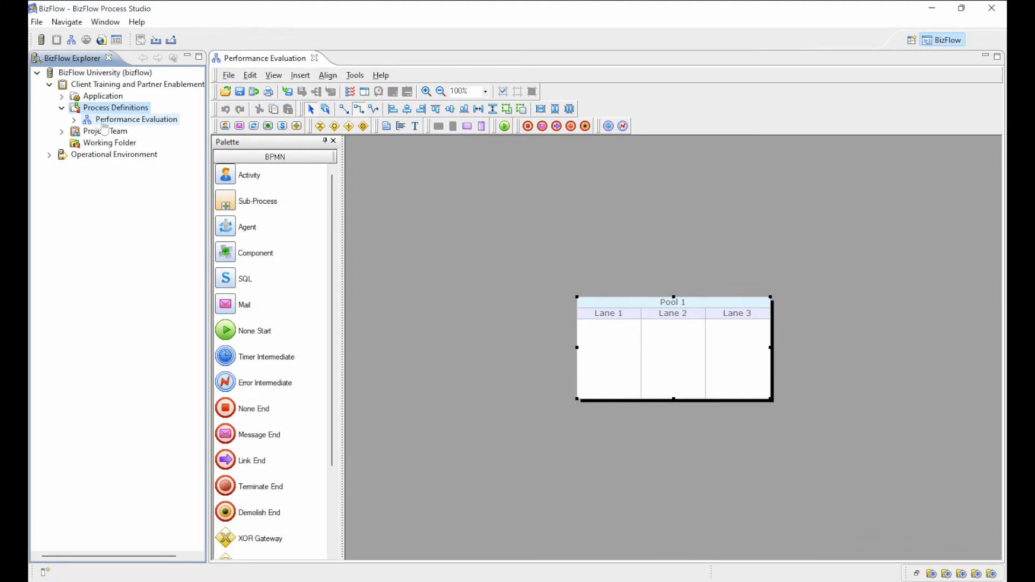
left_click(288, 91)
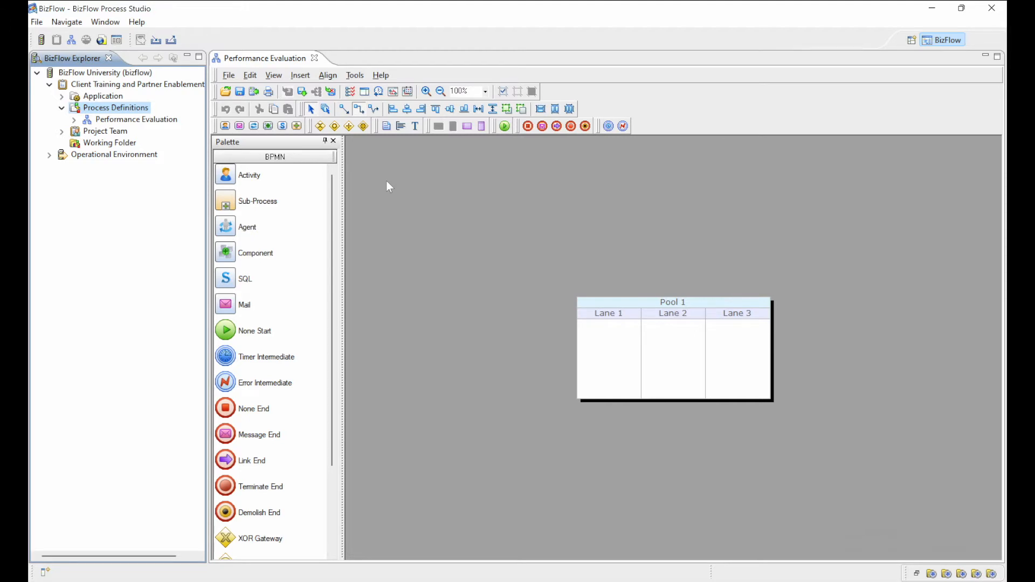
Replace the vertical pool's name with "Performance Evaluation" in its properties.
left_click(426, 92)
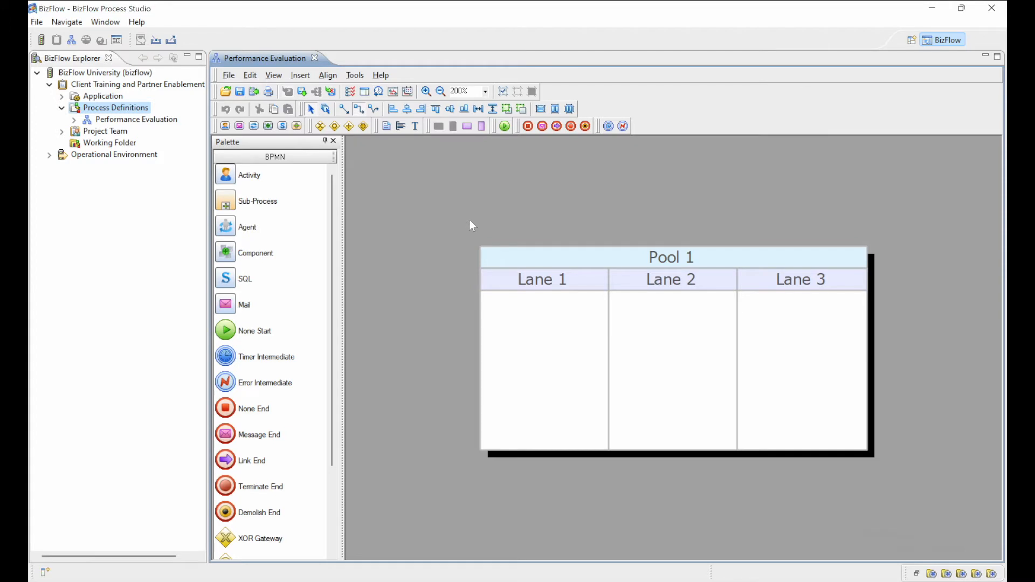
left_click(542, 250)
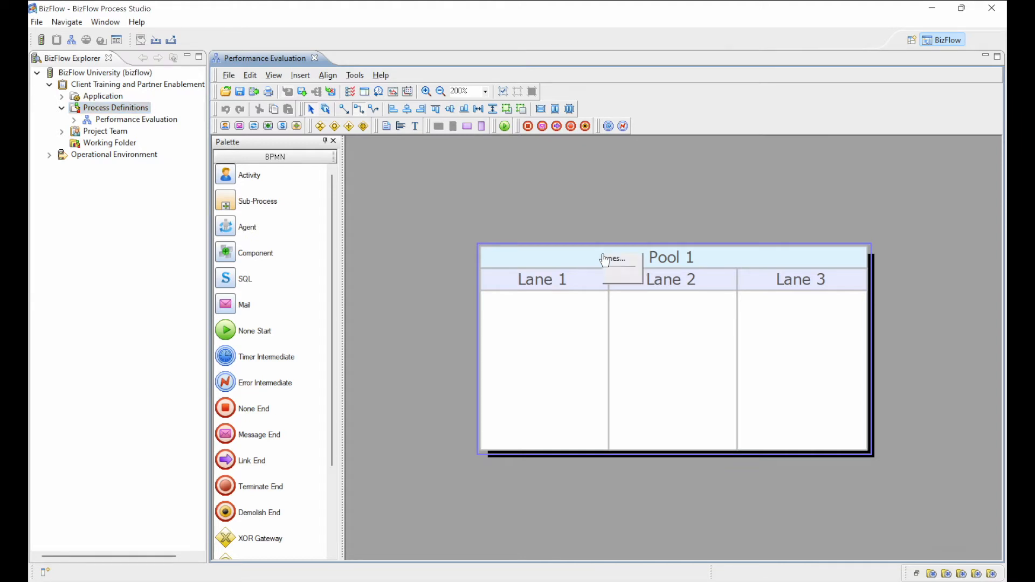
right_click(604, 260)
left_click(623, 262)
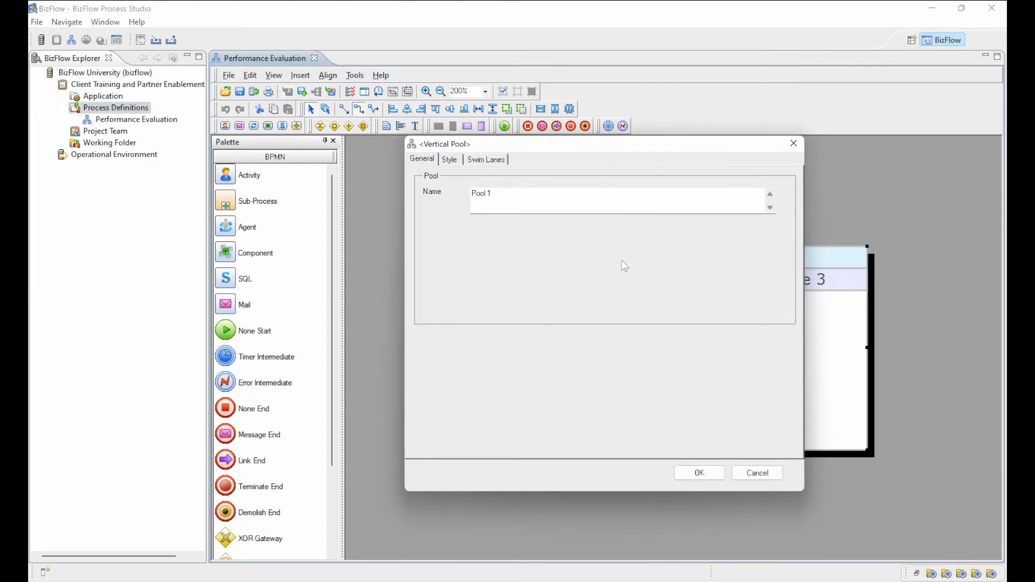
left_click(495, 198)
key("BackSpace")
key("BackSpace")
key("BackSpace")
key("BackSpace")
key("BackSpace")
key("BackSpace")
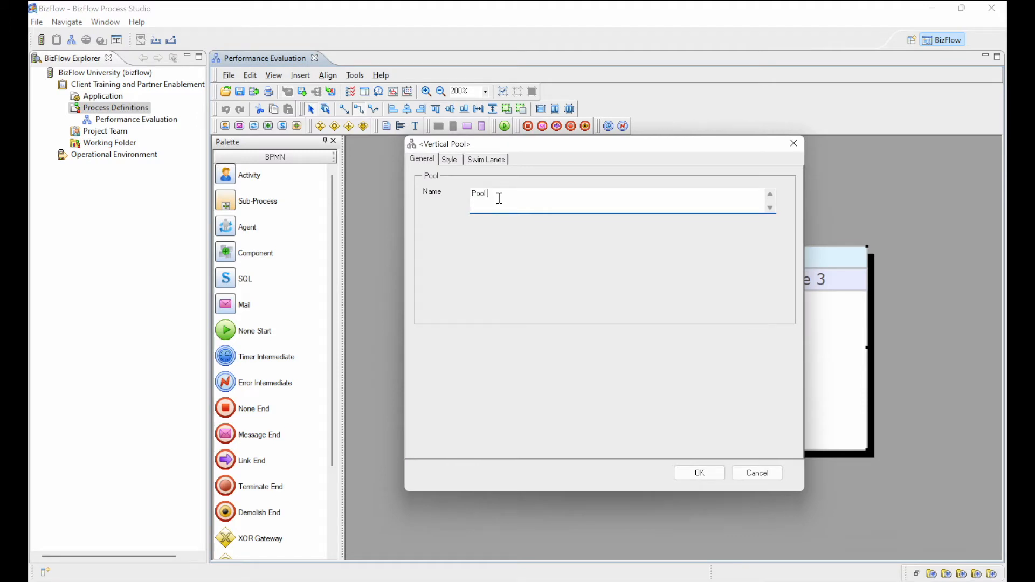
type("Performance Evaluation")
Style the pool's title font in blue and Bold, and apply the pool properties.
left_click(449, 160)
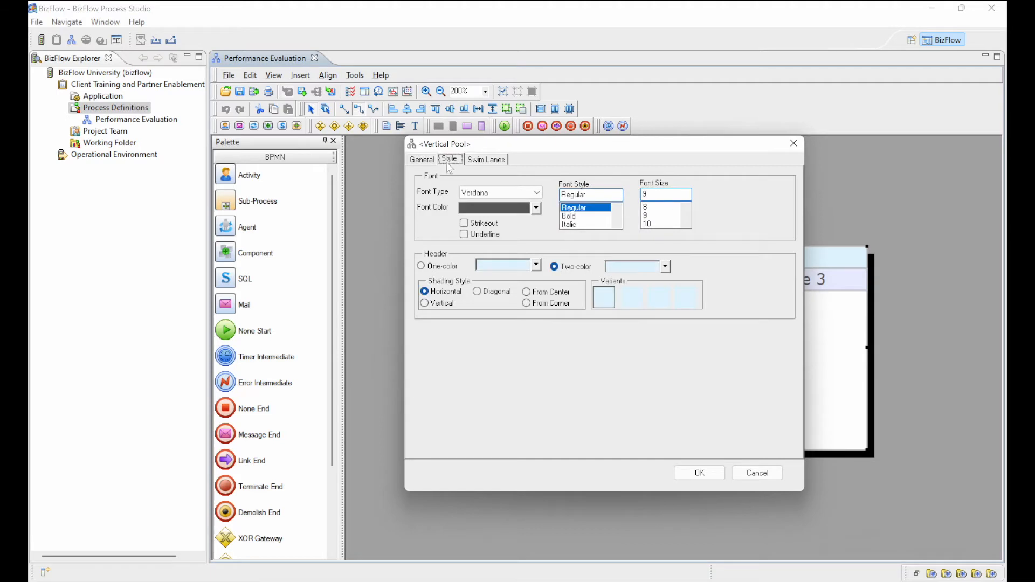
left_click(537, 208)
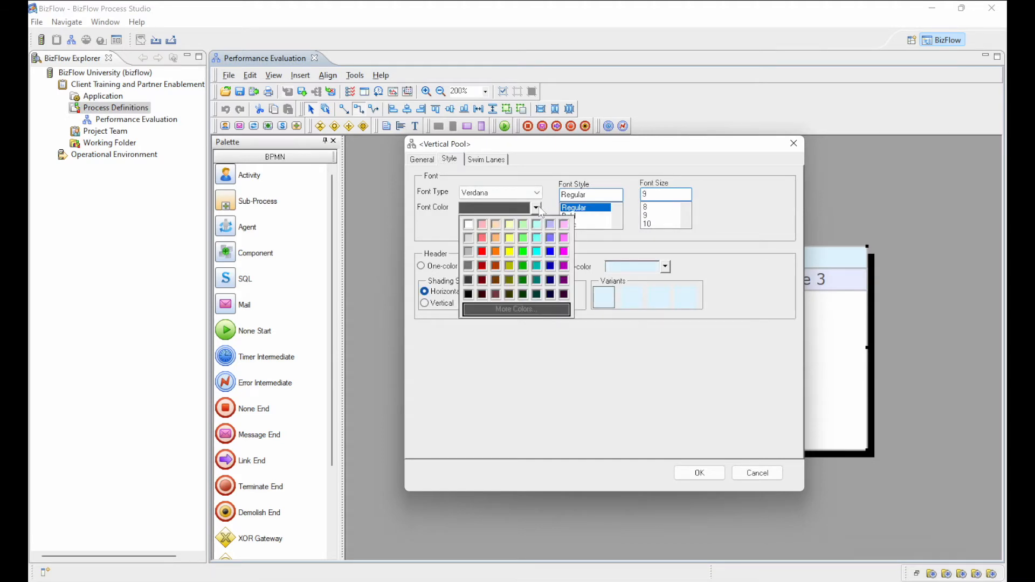
left_click(550, 252)
left_click(576, 216)
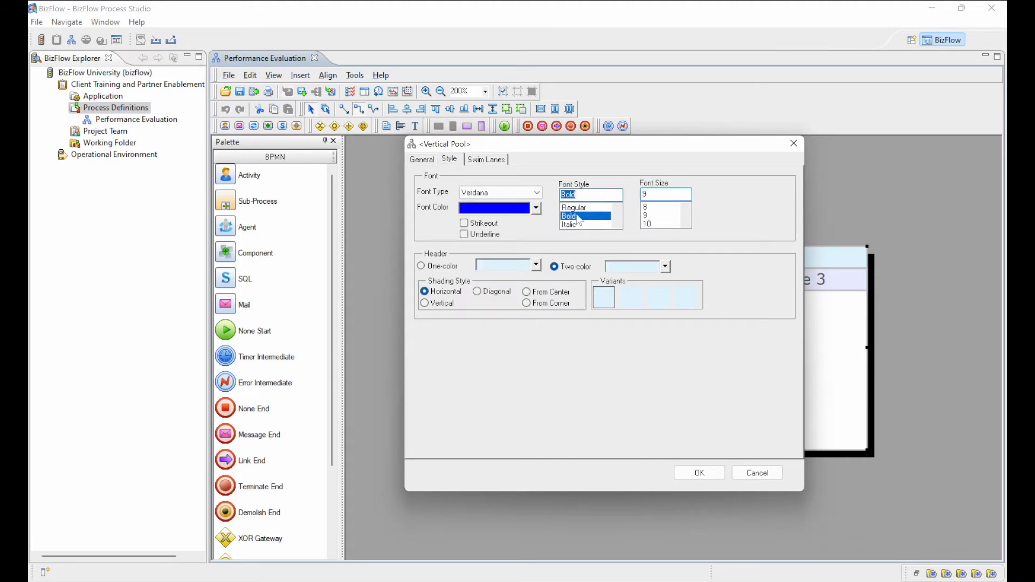
left_click(687, 478)
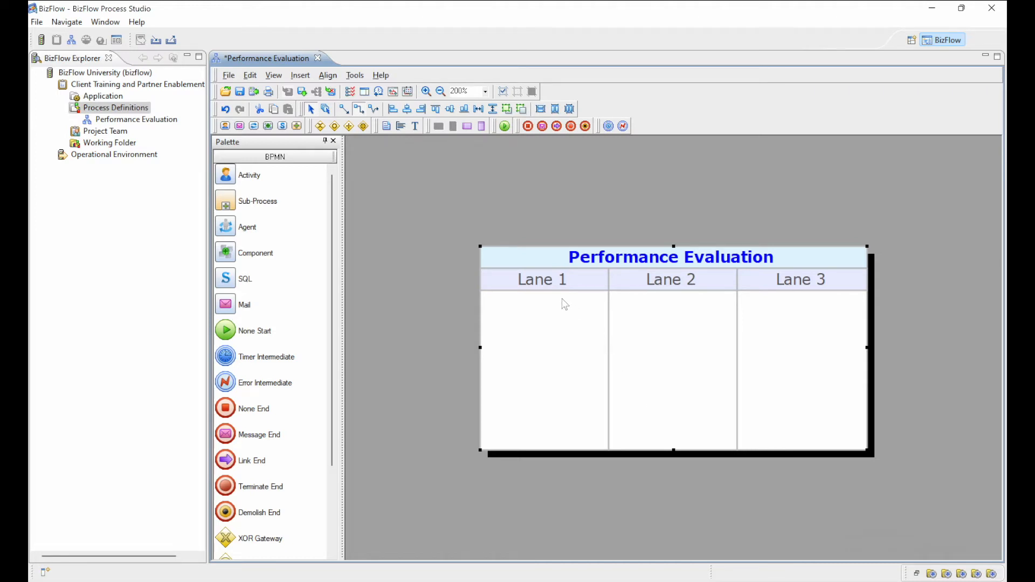
Delete Lane 3 in the pool's swim lane settings.
right_click(549, 260)
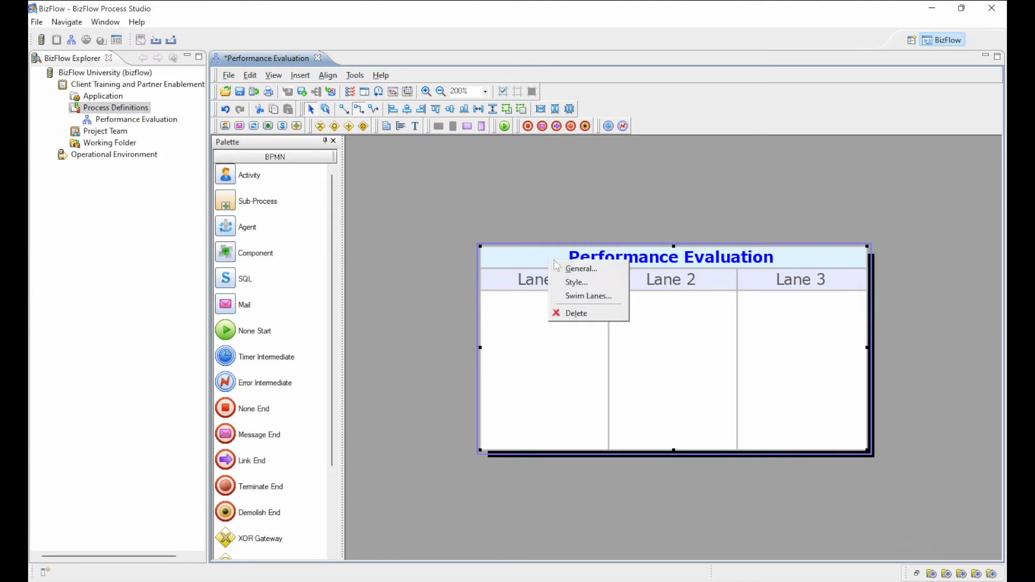
left_click(576, 297)
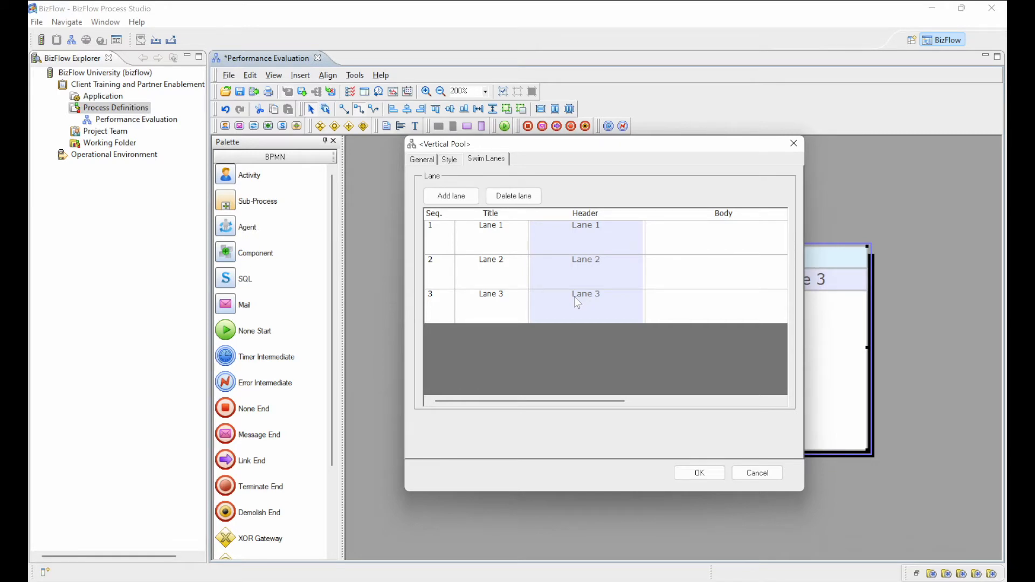
left_click(510, 297)
left_click(518, 196)
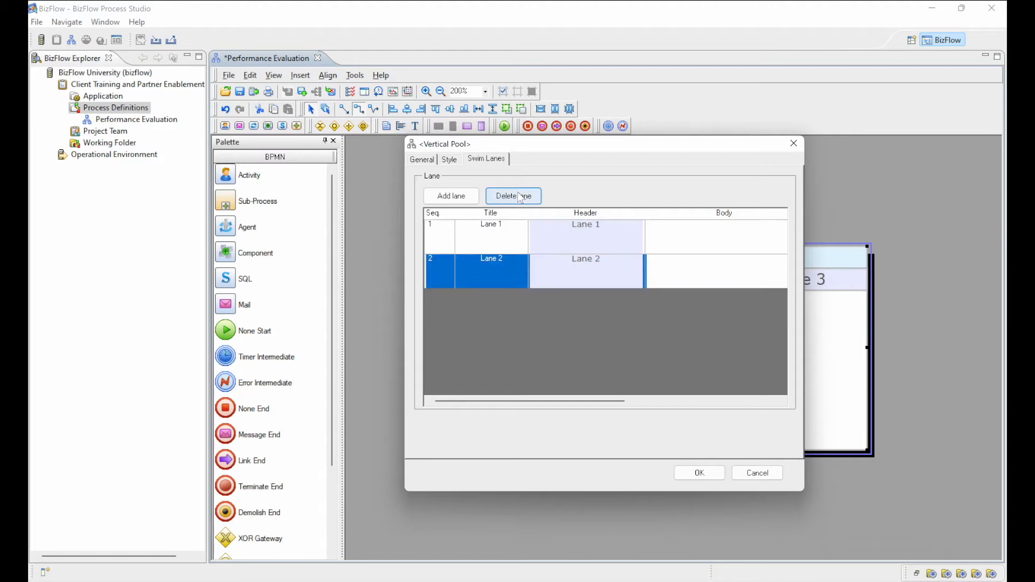
Title the first swim lane "Employee" and the second "Reviewers", and apply the lane settings.
left_click(509, 232)
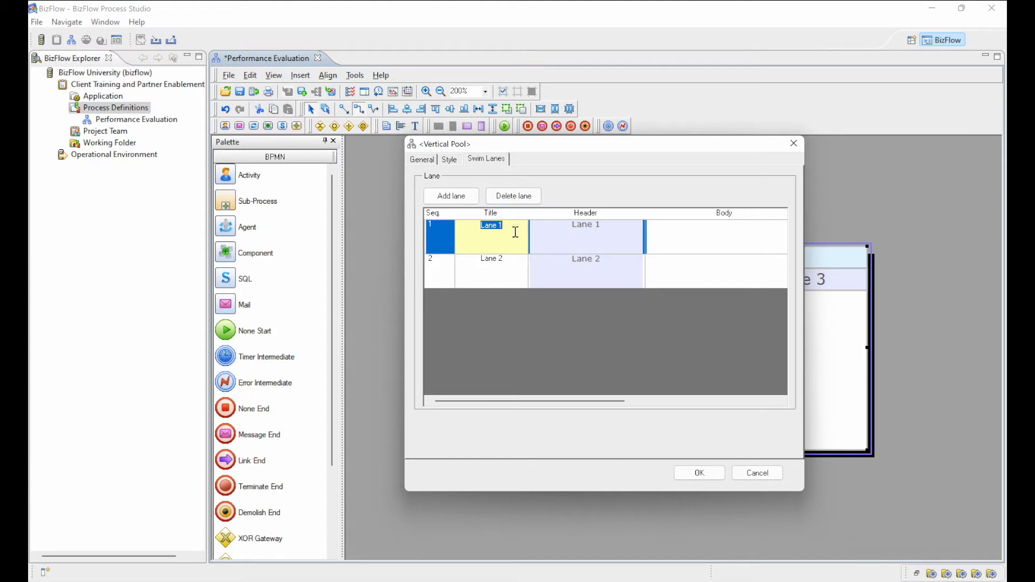
key("BackSpace")
type("Employees")
key("BackSpace")
left_click(493, 264)
type("Reviewers")
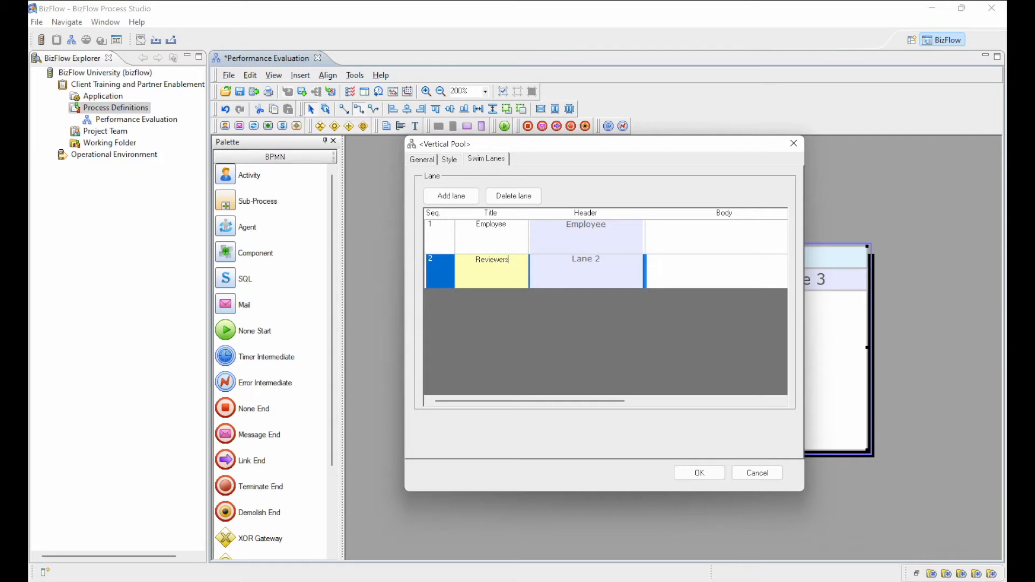
key("Return")
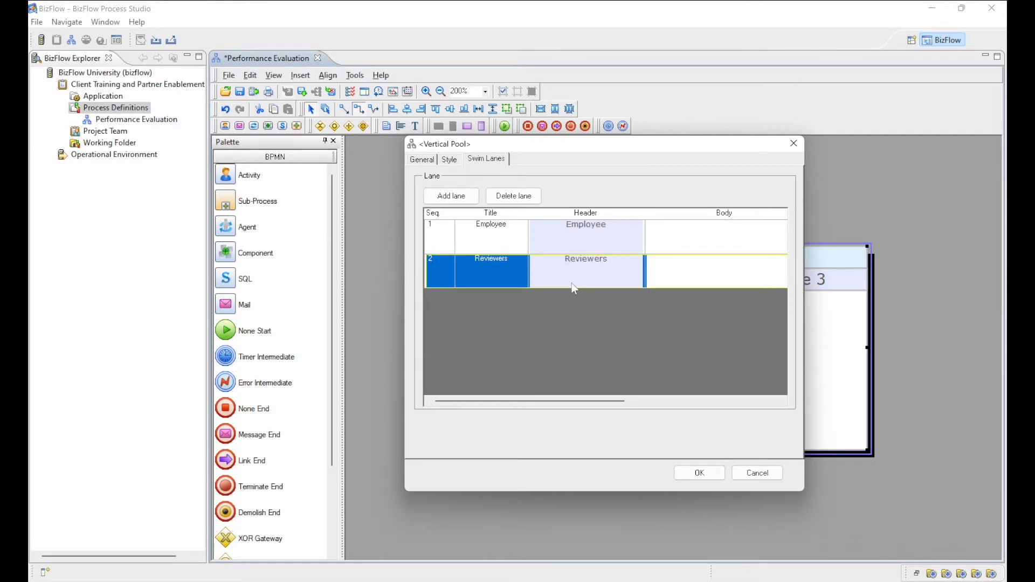
left_click(690, 473)
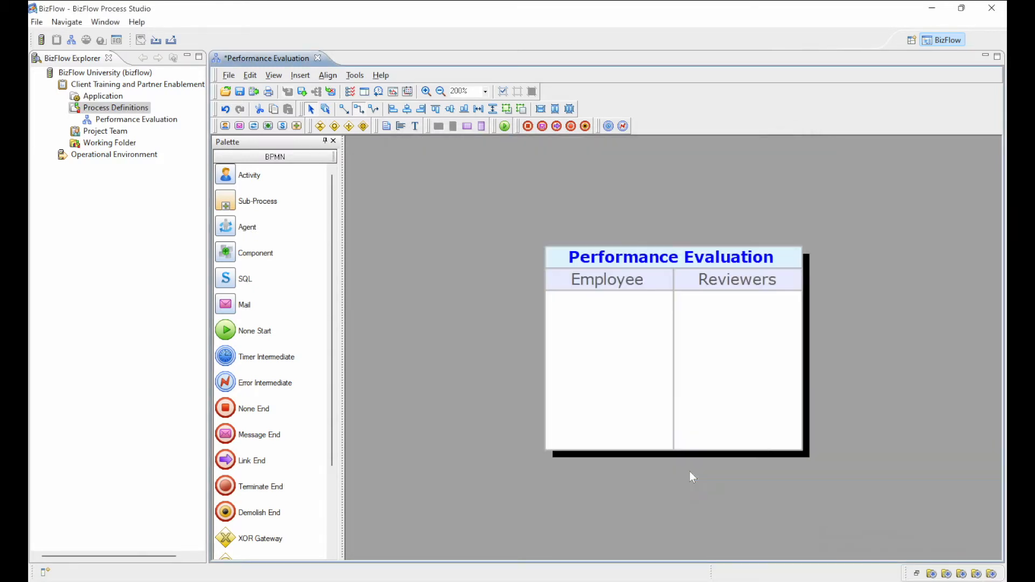
Deselect everything in the diagram and minimize the BizFlow Explorer pane to widen the design canvas.
left_click(693, 478)
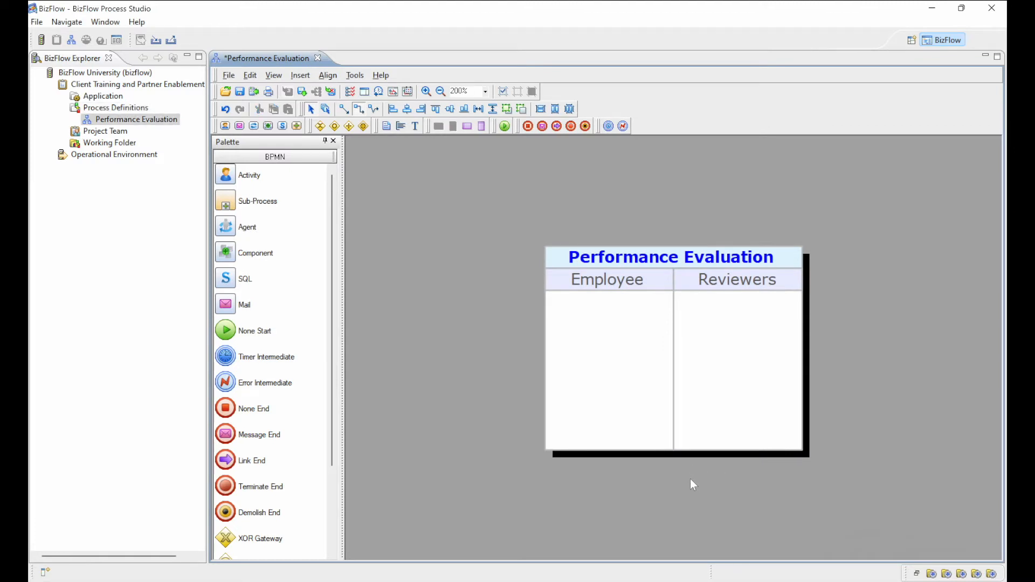
left_click(187, 57)
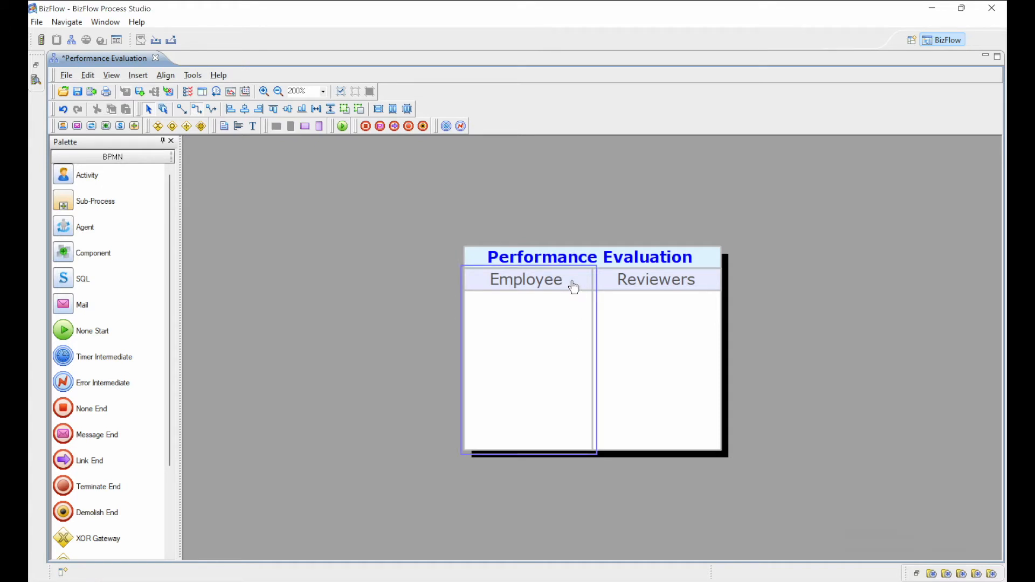
Lengthen the swim lanes downward and widen the Employee lane to make room for process elements.
left_click(573, 288)
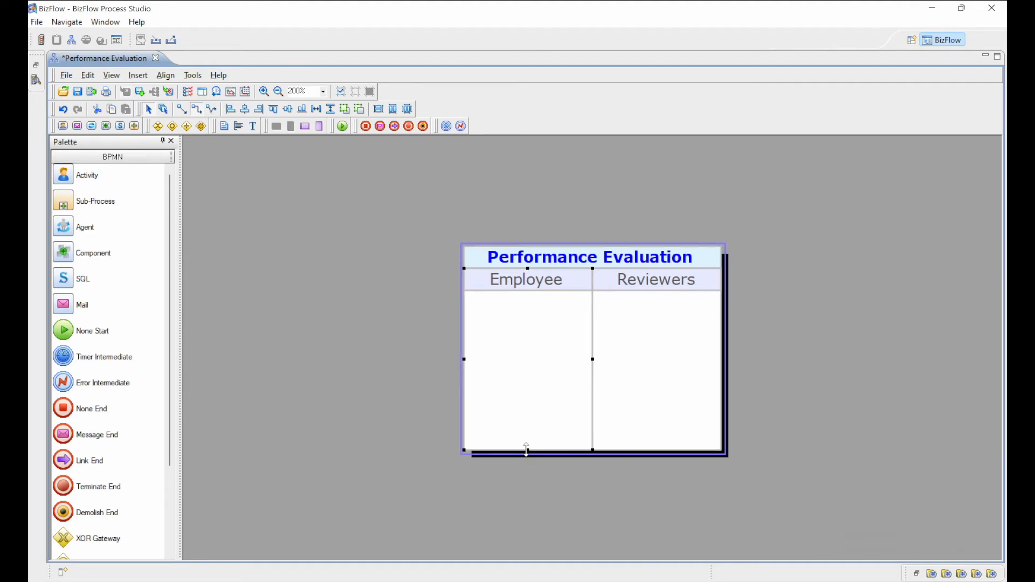
left_click_drag(527, 450, 525, 554)
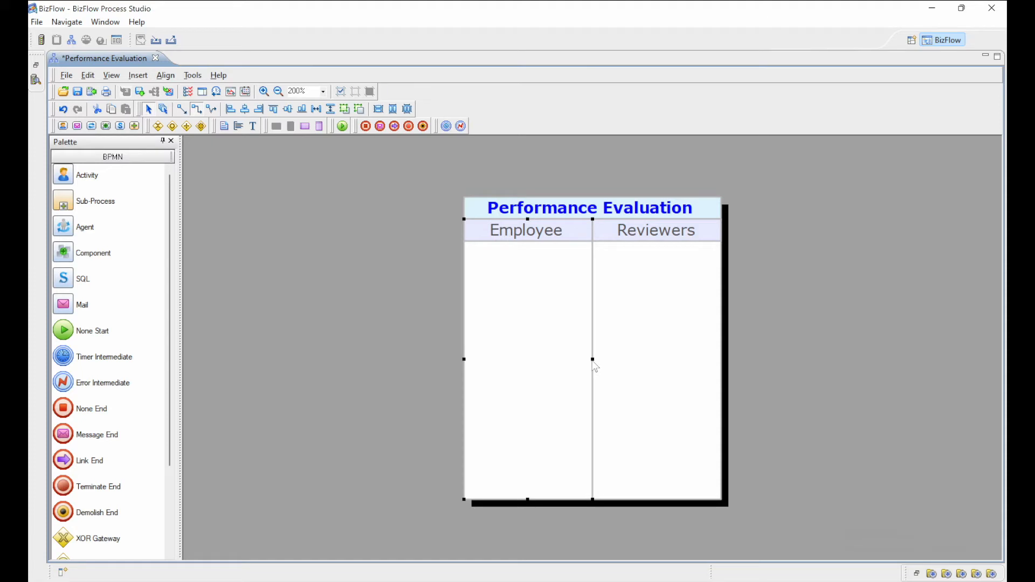
left_click_drag(592, 359, 693, 360)
Widen the Reviewers lane until it is slightly wider than the Employee lane.
left_click(678, 242)
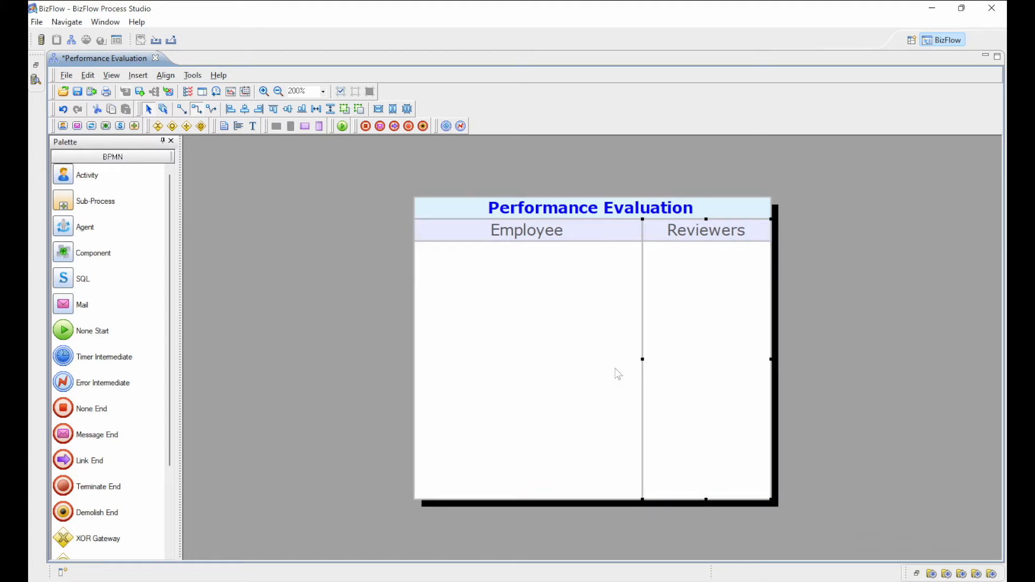
left_click_drag(643, 359, 463, 365)
left_click(709, 233)
left_click_drag(643, 359, 557, 364)
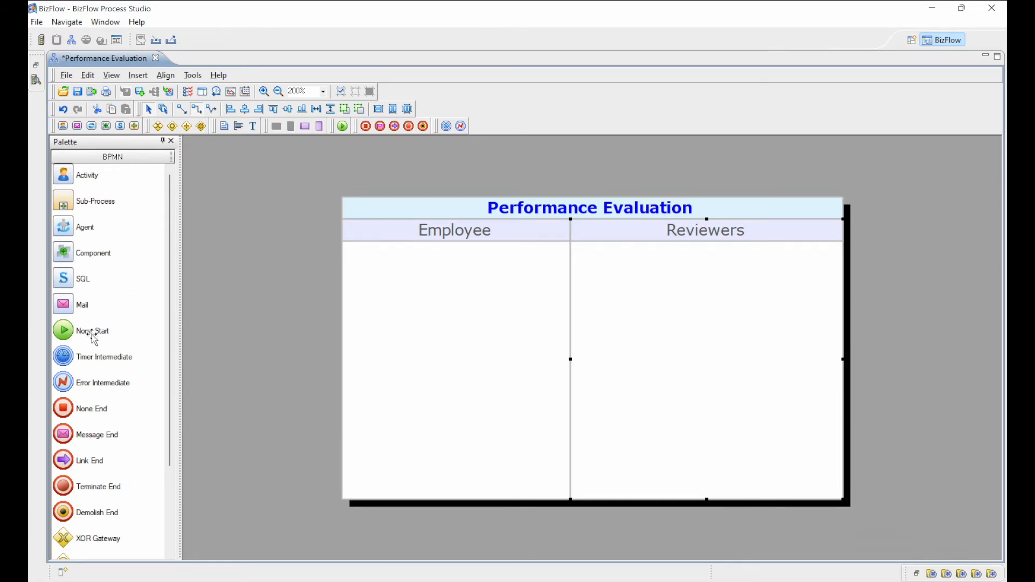
Place a None Start event in the Employee lane and an Activity beside it in the same lane.
left_click_drag(102, 338, 382, 359)
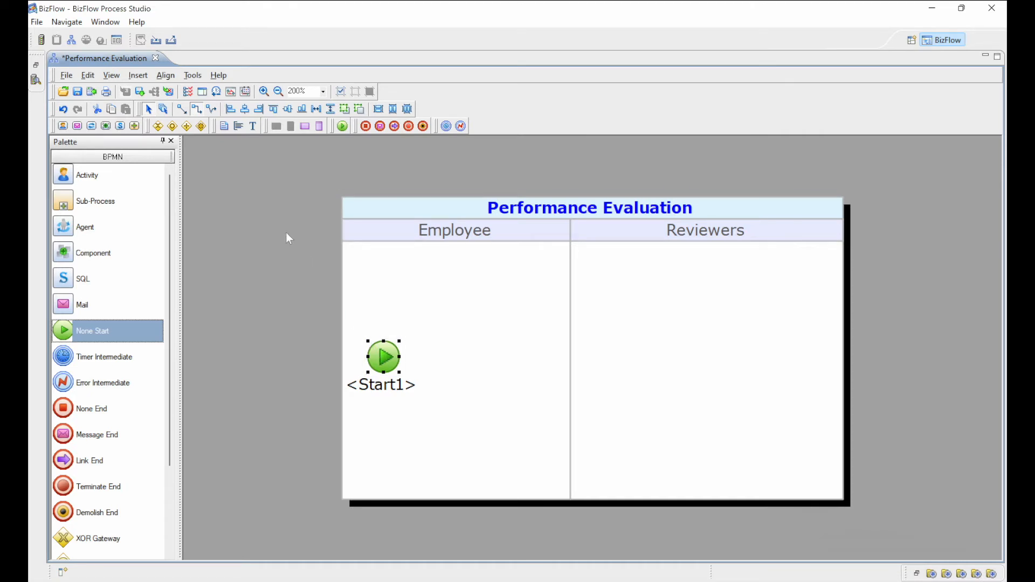
left_click(109, 180)
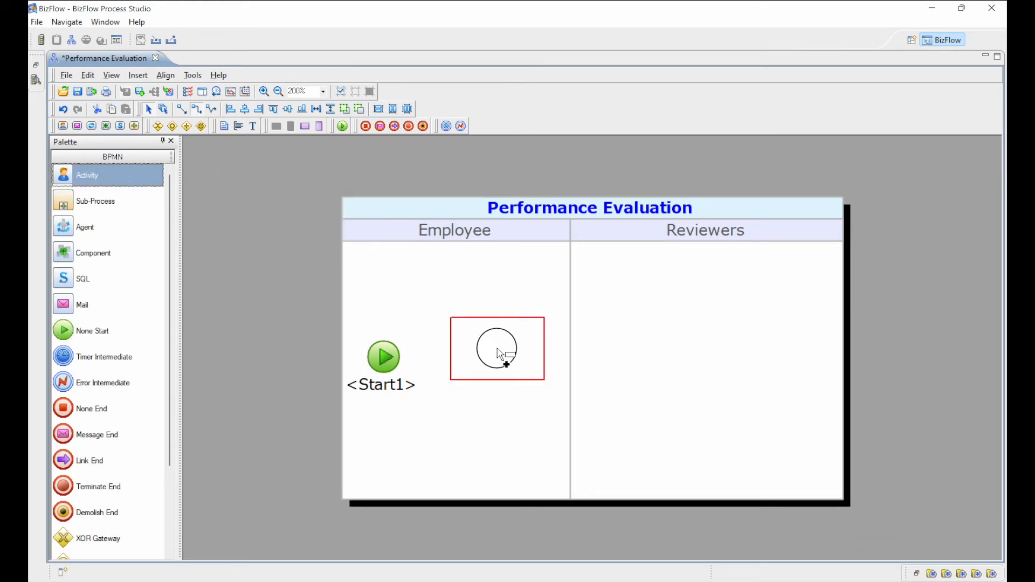
left_click(497, 353)
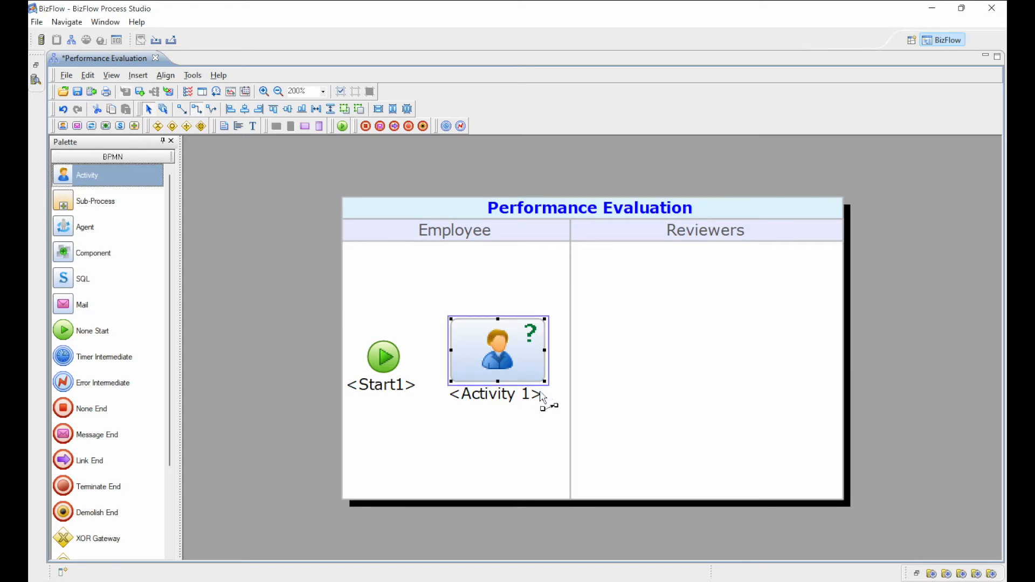
Rename the activity in the Employee lane as "Inititate Evaluation".
left_click(512, 397)
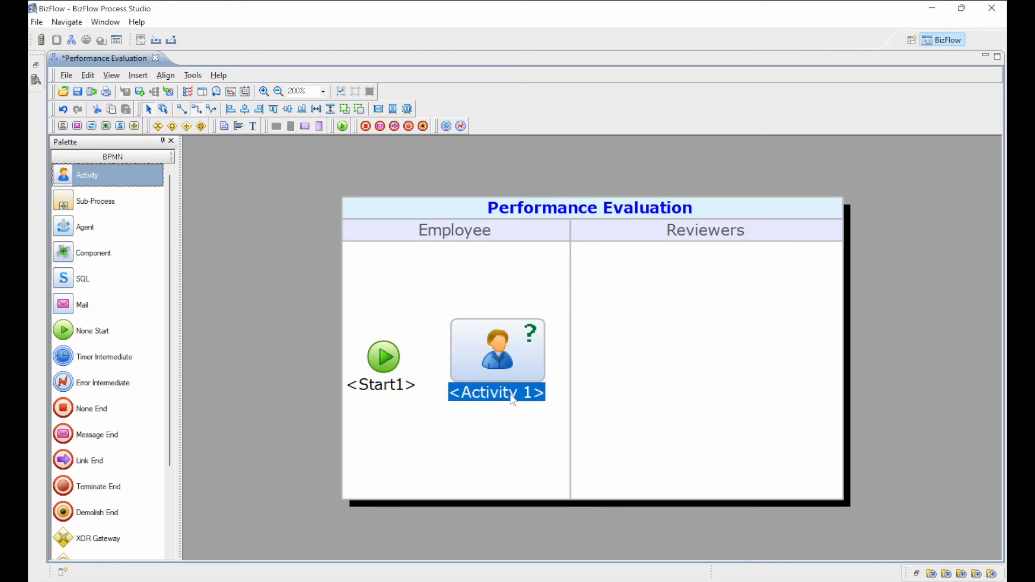
type("Initiate Eval")
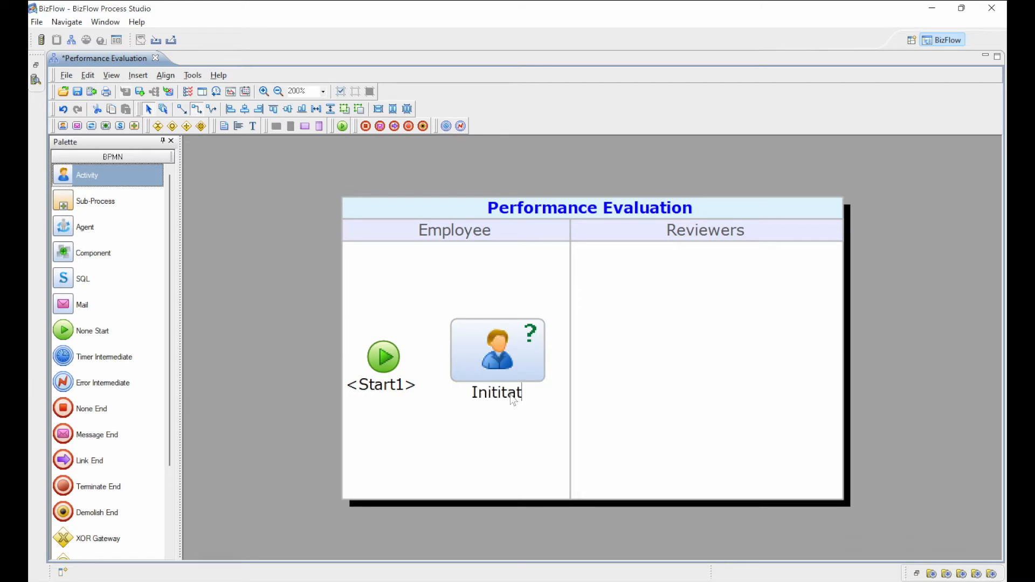
type("uation")
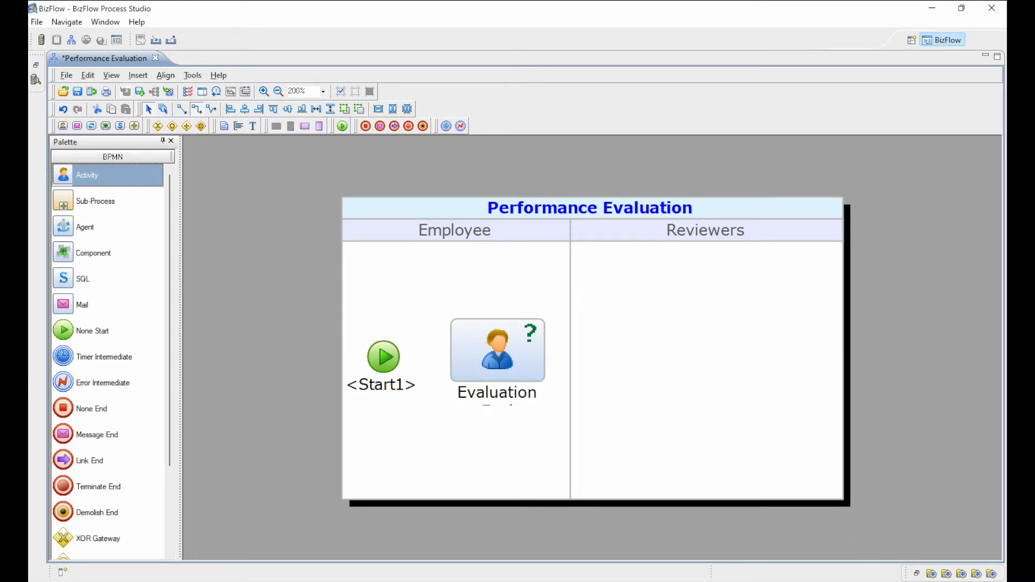
left_click(687, 398)
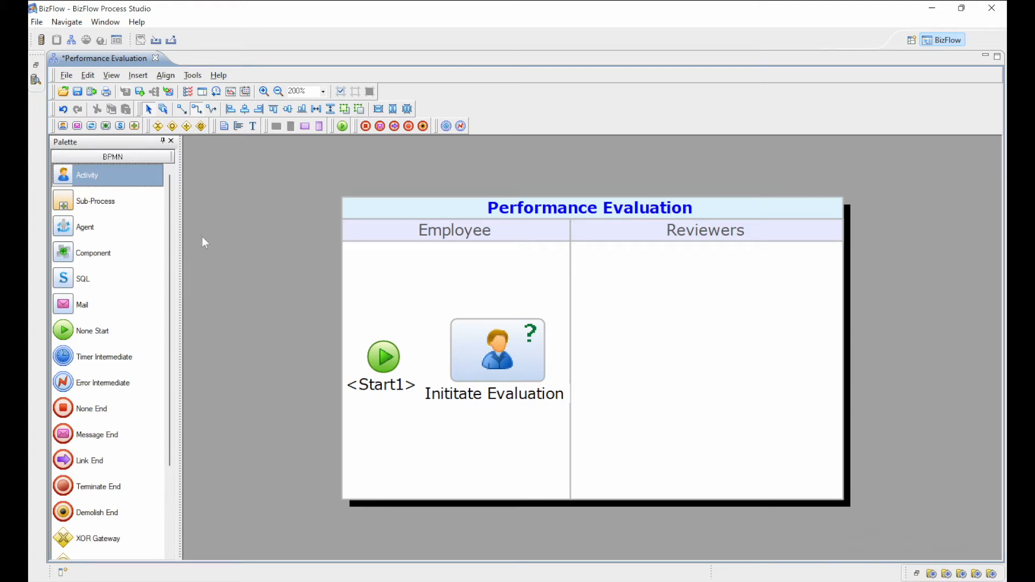
Place two Activity elements in the Reviewers lane, one above the other.
left_click_drag(101, 180, 515, 229)
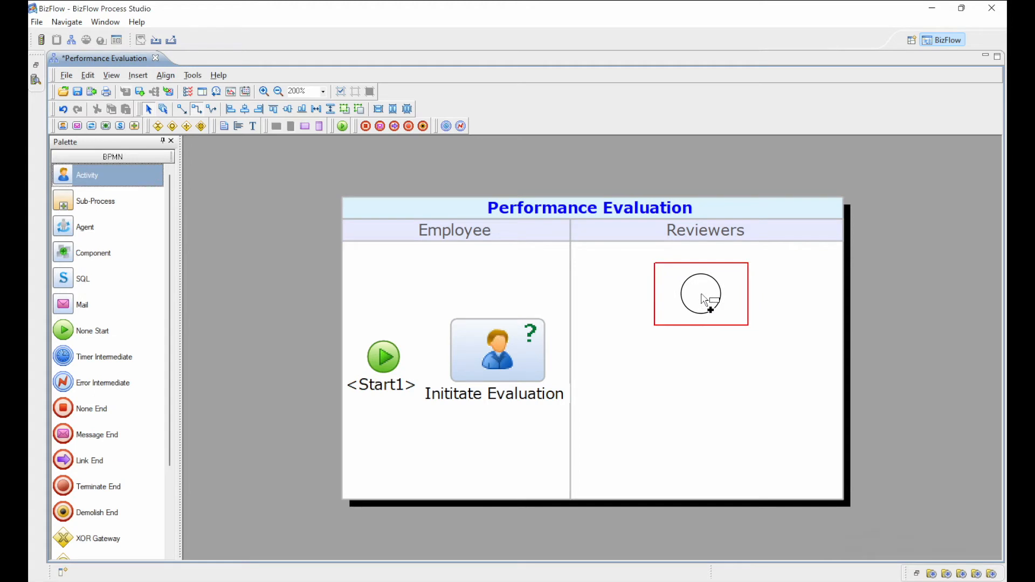
left_click(702, 298)
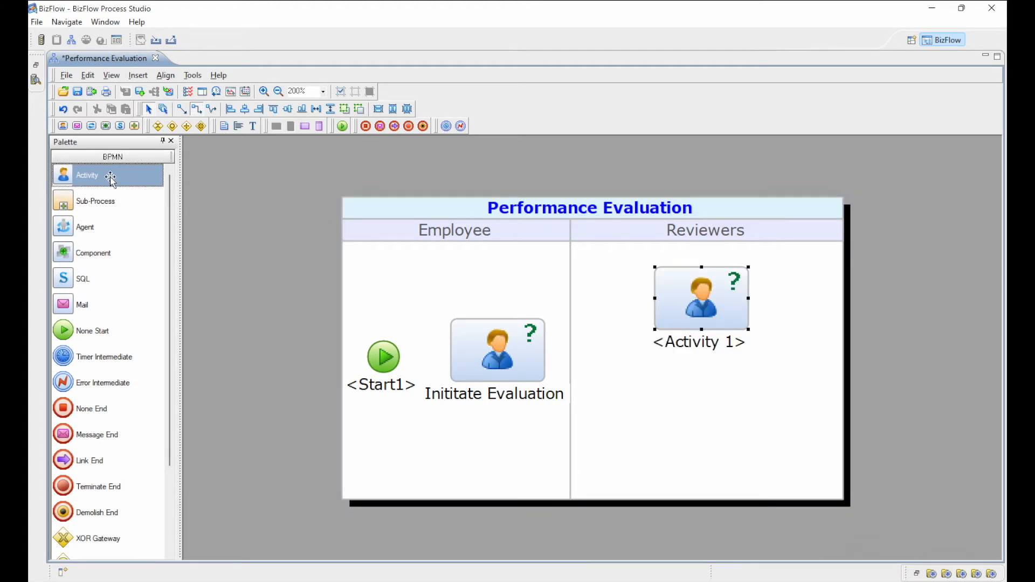
left_click_drag(111, 178, 703, 433)
Name the upper activity in the Reviewers lane "Manager Review" and the lower one "HR Review".
double_click(696, 345)
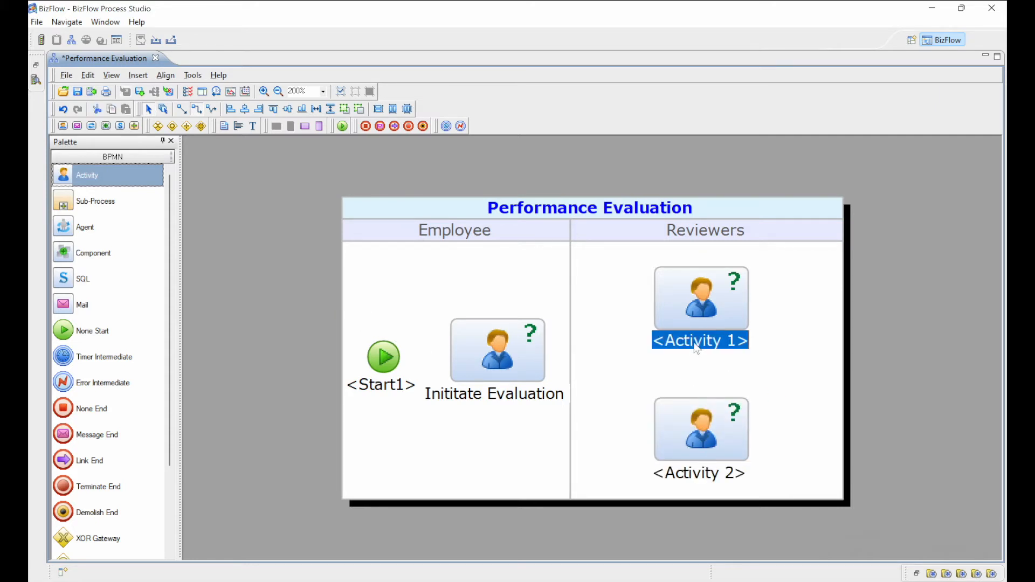
type("Manager Review")
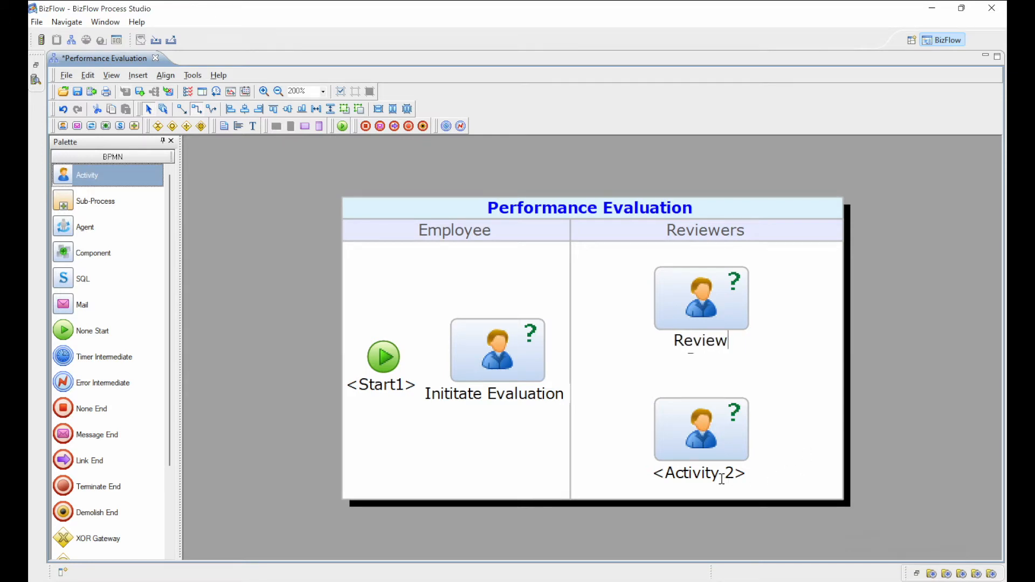
double_click(719, 481)
type("HR Review")
key("BackSpace")
key("BackSpace")
type("iew")
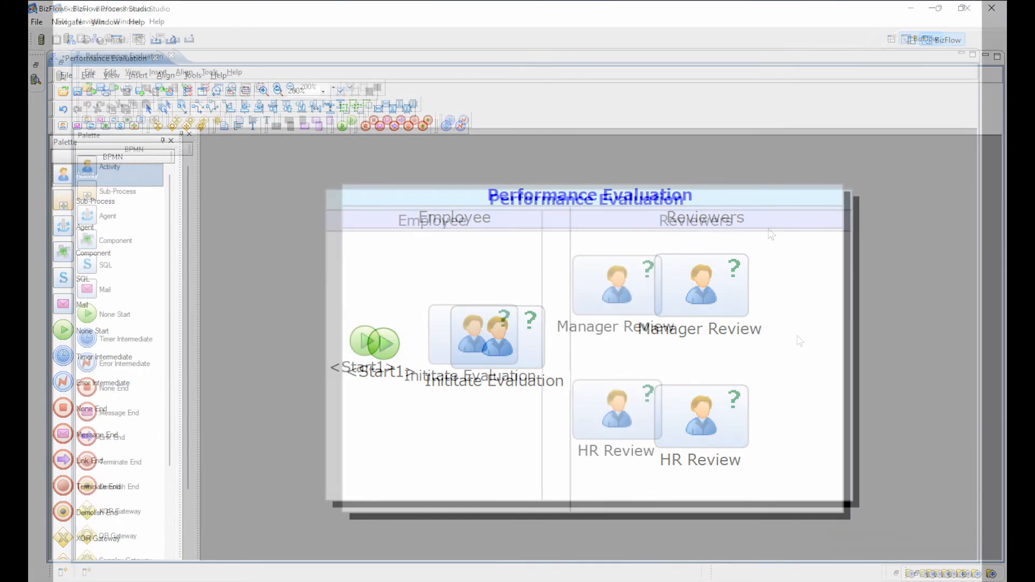